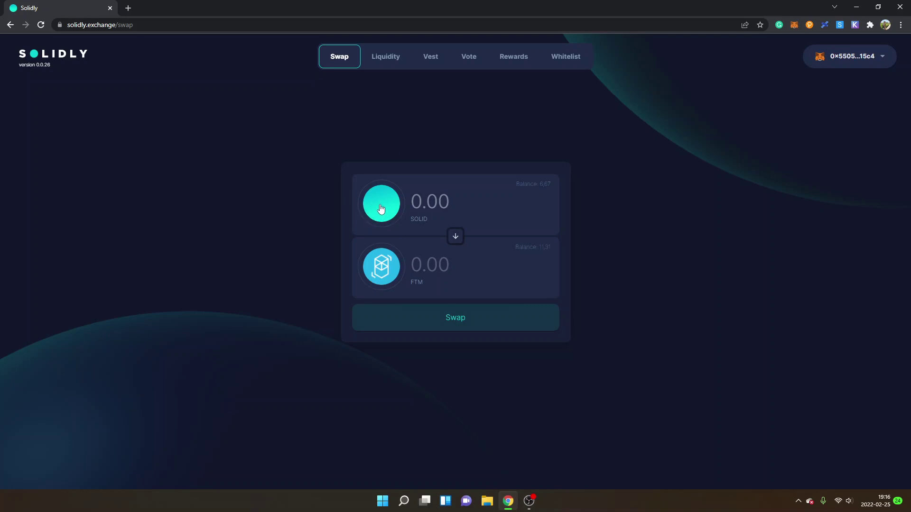
Step: Leave the swap token list and visit the Liquidity, Vest and Vote pages in turn
click(400, 278)
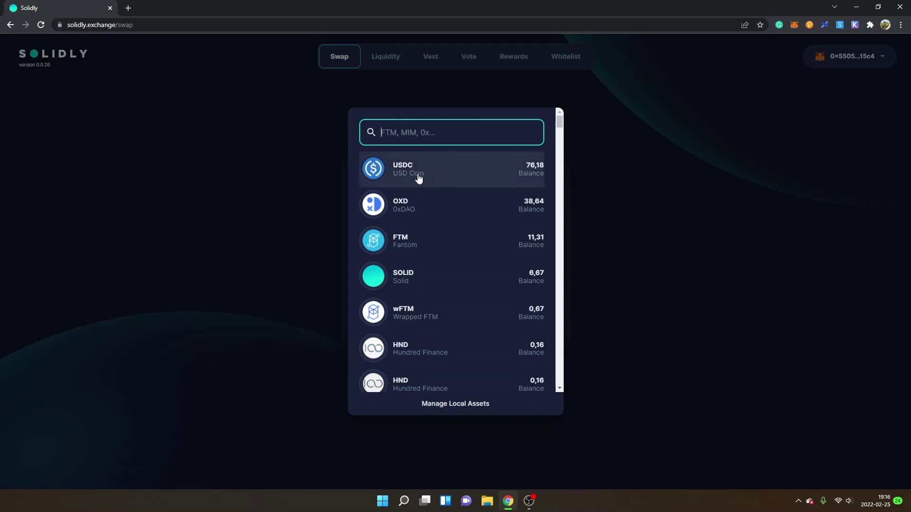
drag(559, 123, 225, 188)
click(276, 224)
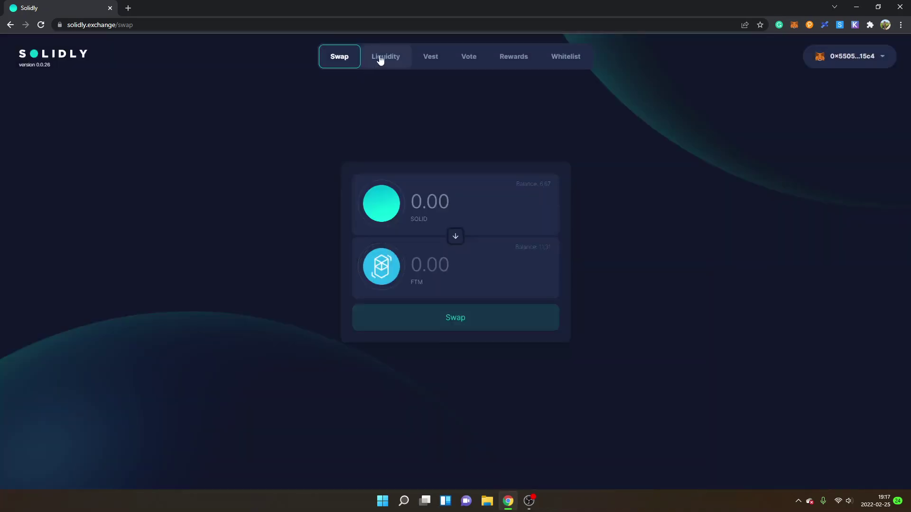
click(378, 58)
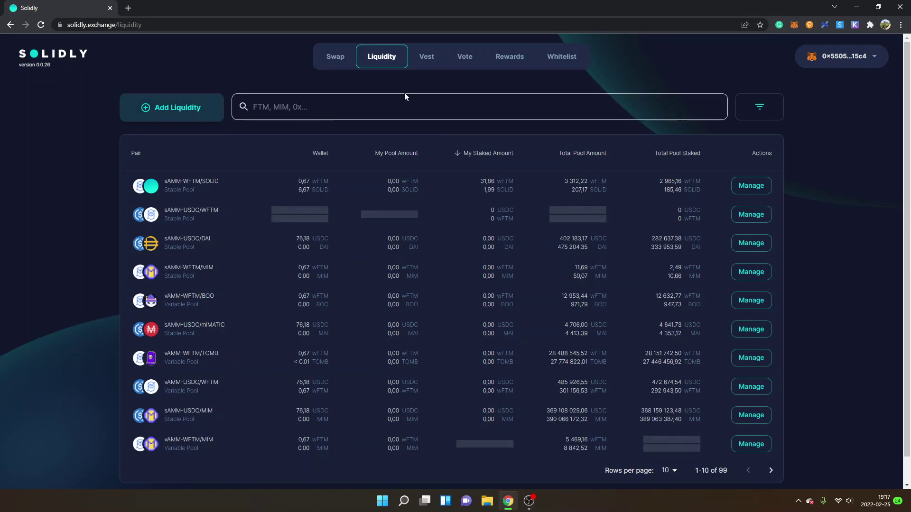
click(425, 62)
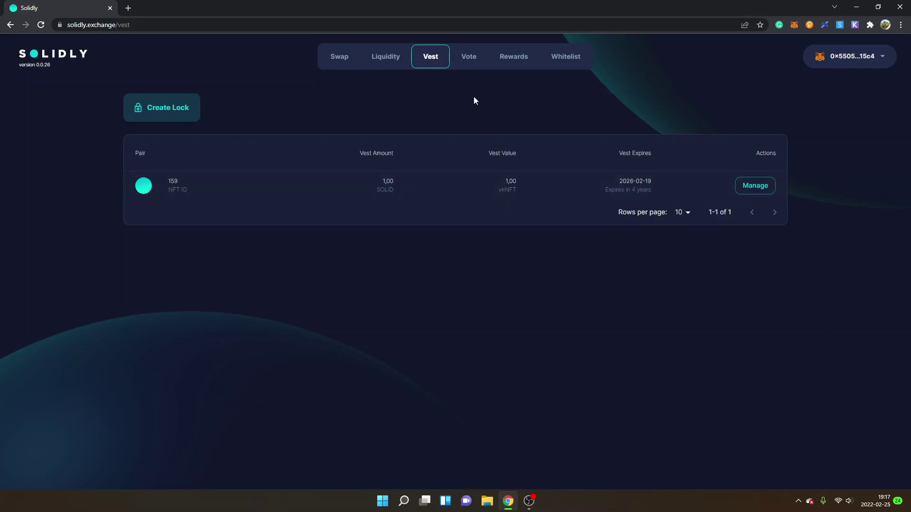
click(470, 61)
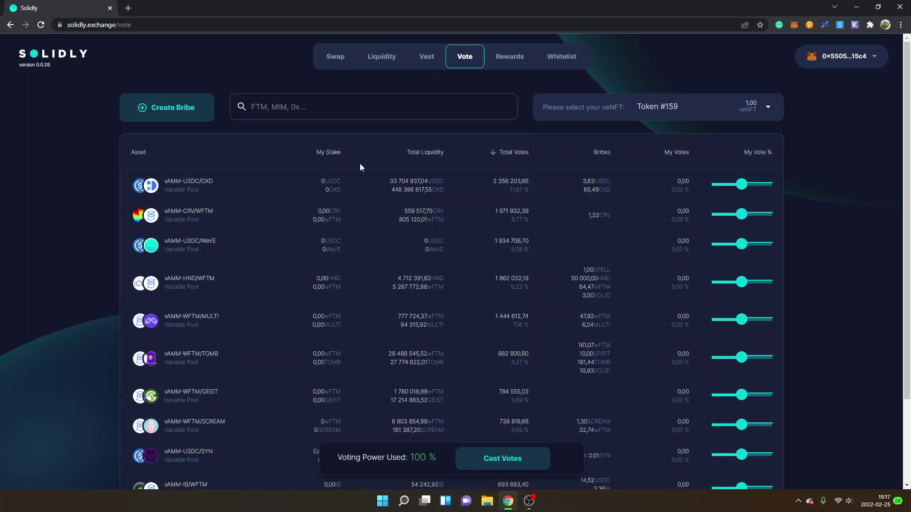
Step: Show the Rewards page for Token #159 and dismiss the 'header not found' error
click(509, 61)
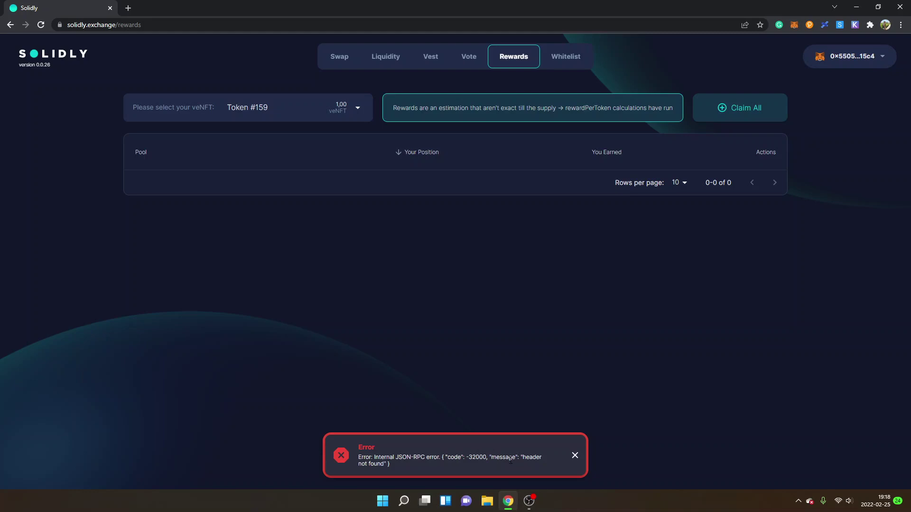
click(574, 456)
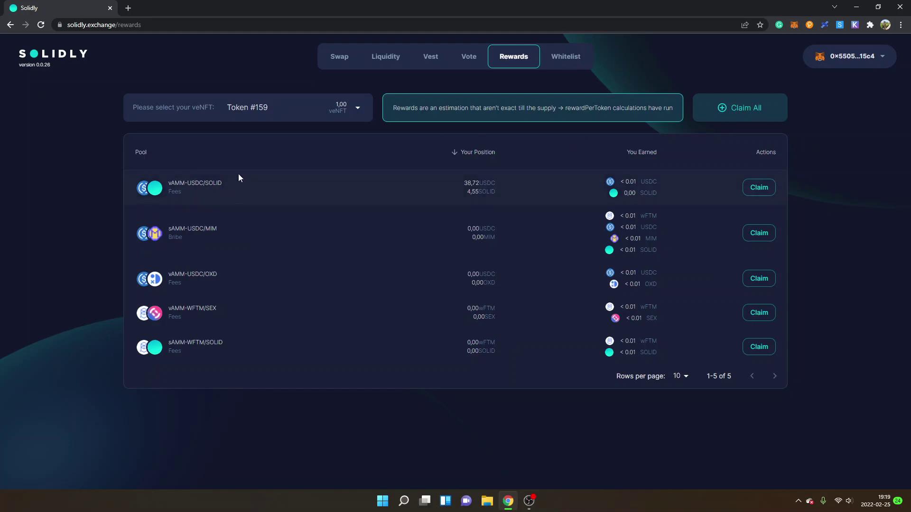
Step: Return to the Liquidity pools page and start adding liquidity to a new pair
click(385, 60)
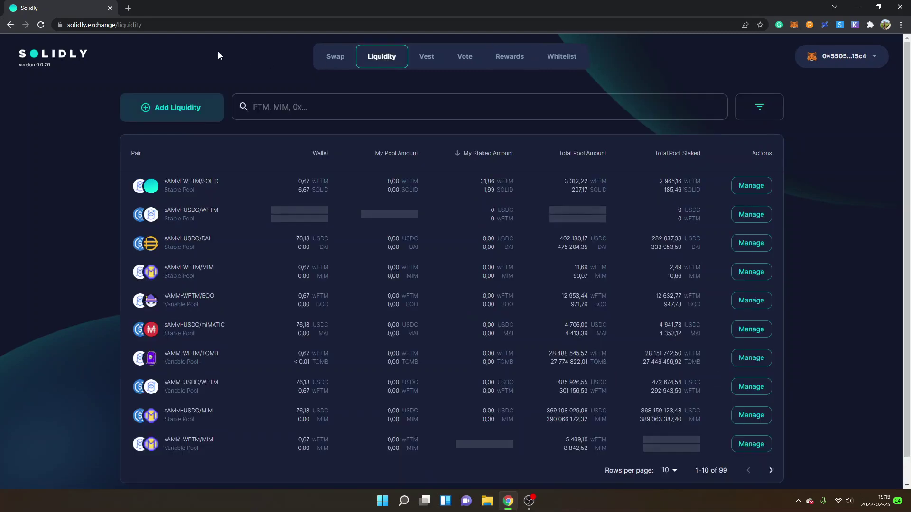
click(176, 110)
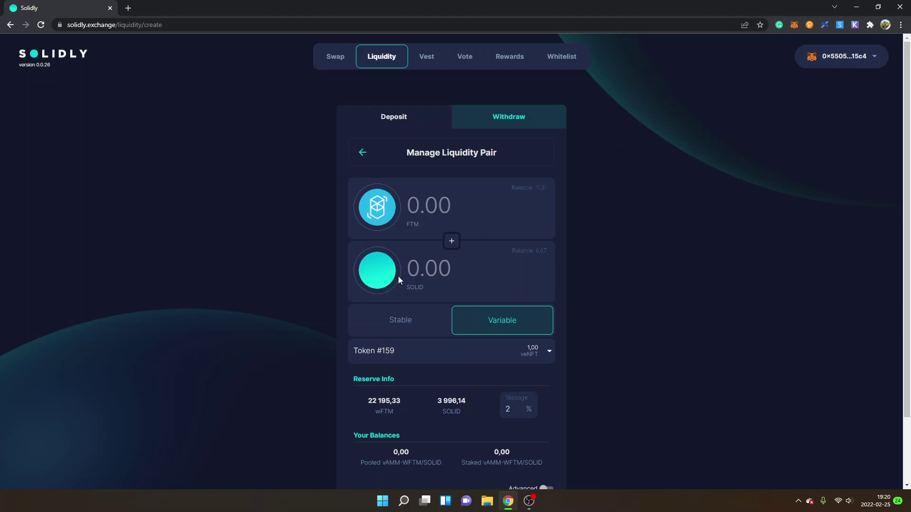
Step: Pair USDC with OXD, enter 4 USDC (0.430083 OXD auto-filled), and open Solidly in a new tab
click(377, 212)
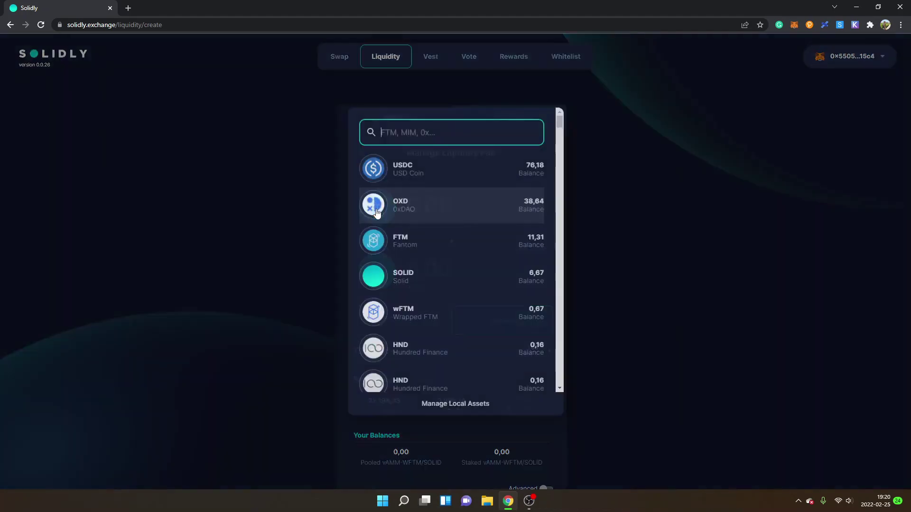
click(401, 181)
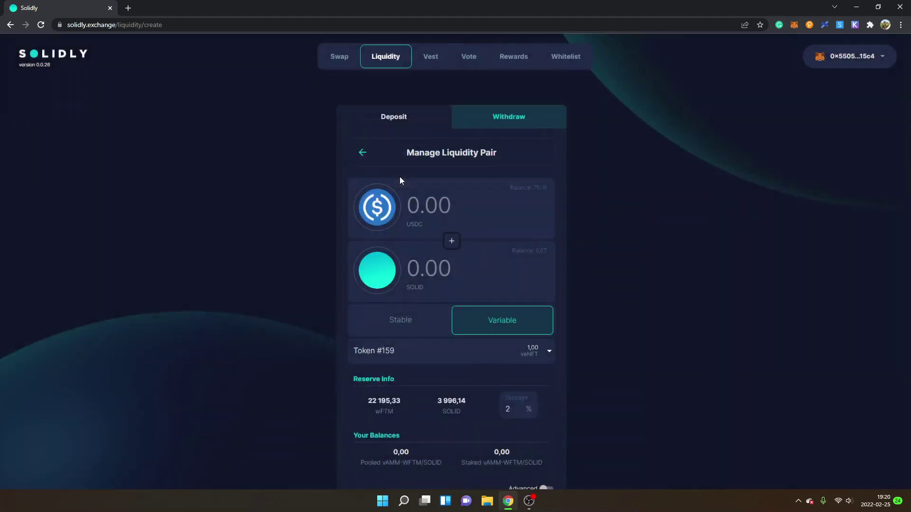
click(377, 273)
click(393, 217)
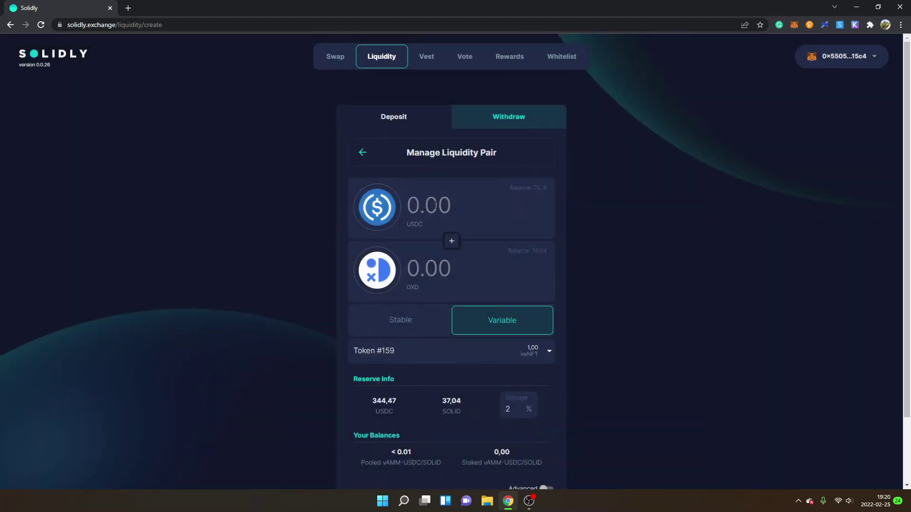
click(436, 205)
text(4)
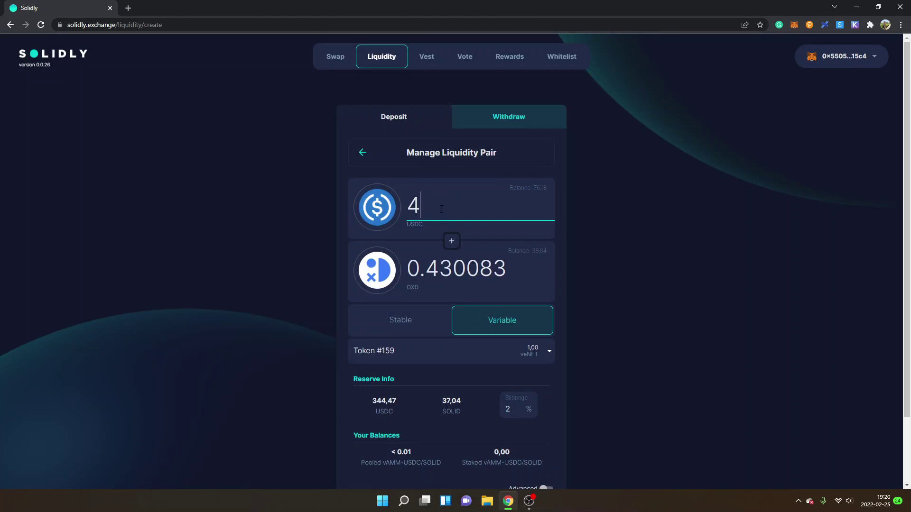
click(572, 220)
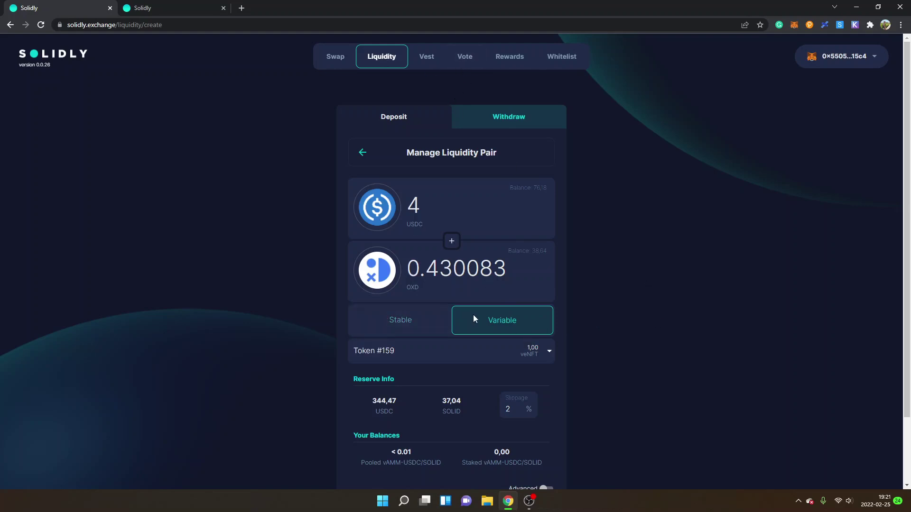
Step: Review the Vote table in the second tab, then return to the USDC/OXD deposit form
click(204, 6)
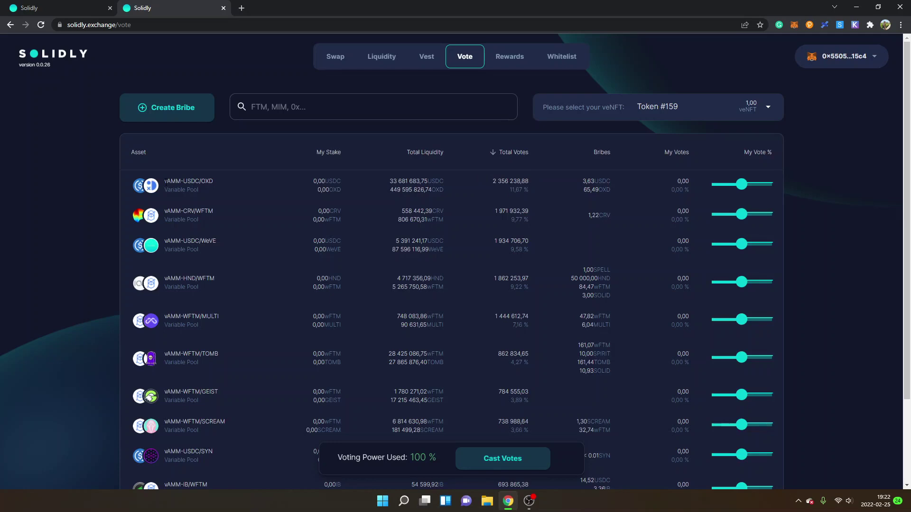
drag(165, 190, 204, 194)
click(210, 194)
key(alt+Left)
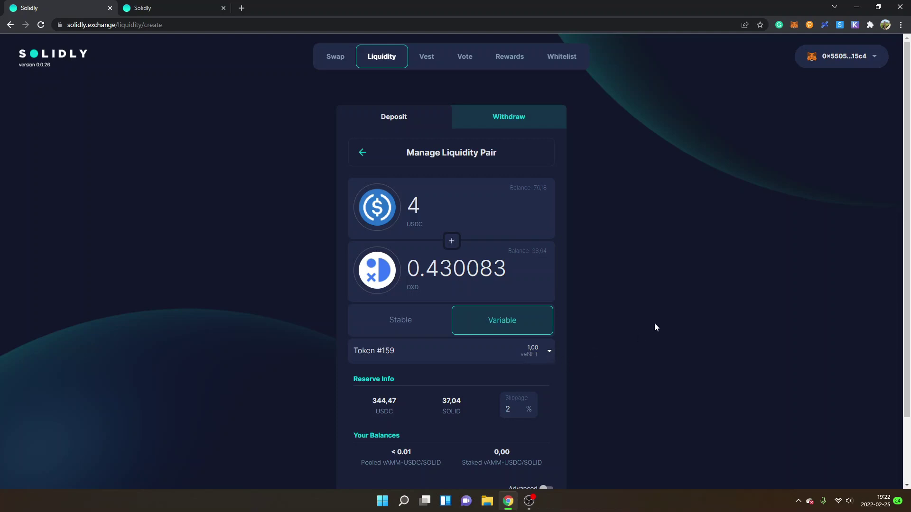
scroll(655, 321, down, 3)
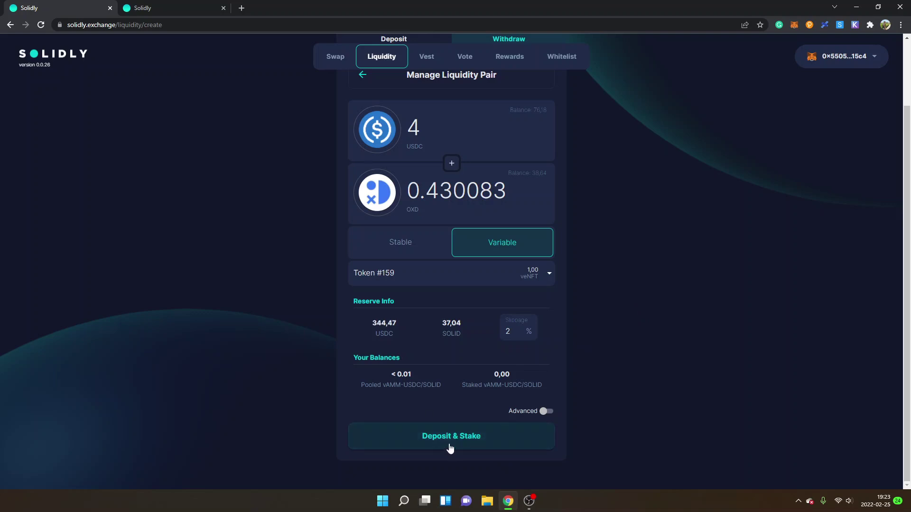
click(546, 412)
scroll(591, 385, down, 2)
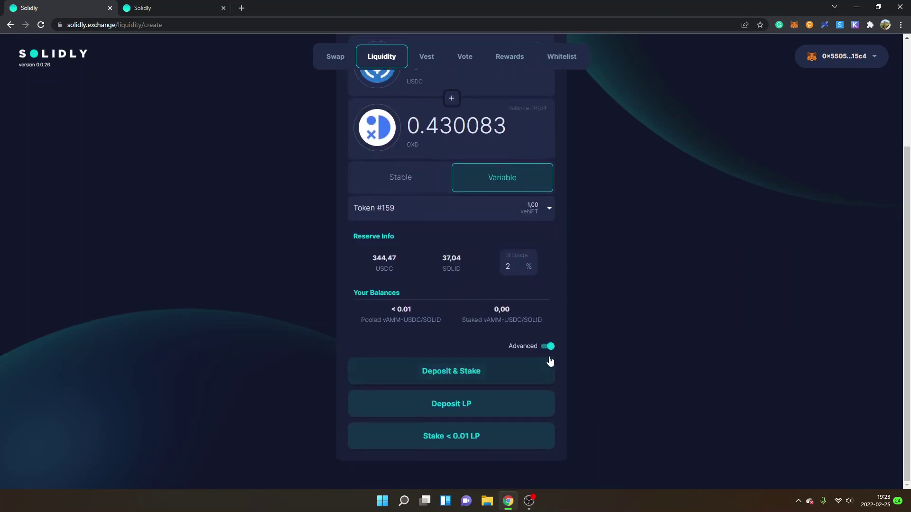
click(549, 349)
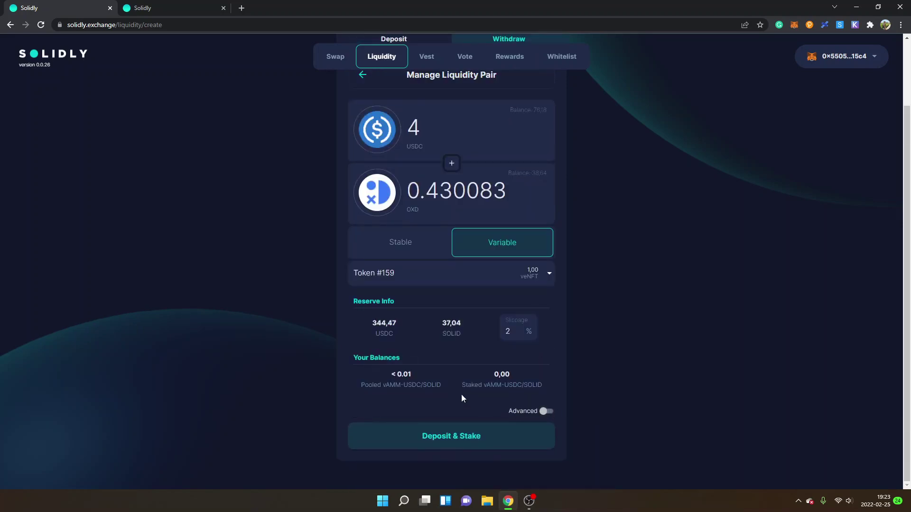
Step: Submit Deposit & Stake for vAMM-USDC/OXD and confirm the transaction in MetaMask
click(479, 445)
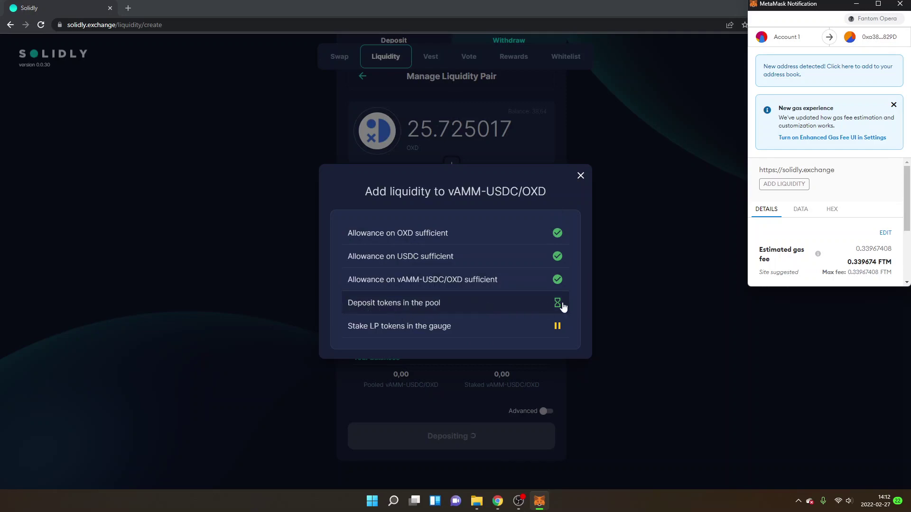
scroll(875, 213, down, 3)
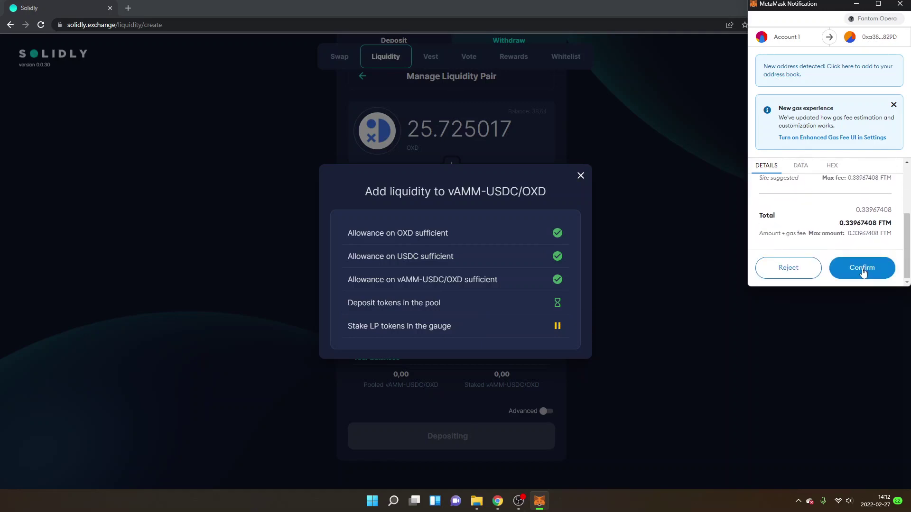
click(862, 268)
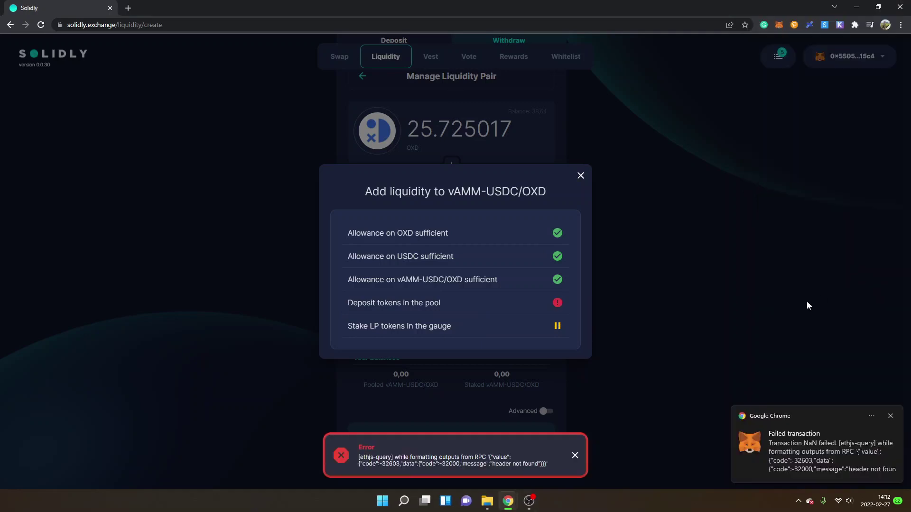
Step: Dismiss the error and modal, enable Advanced, and start a deposit-only LP of 2 USDC and 25.725017 OXD
click(574, 456)
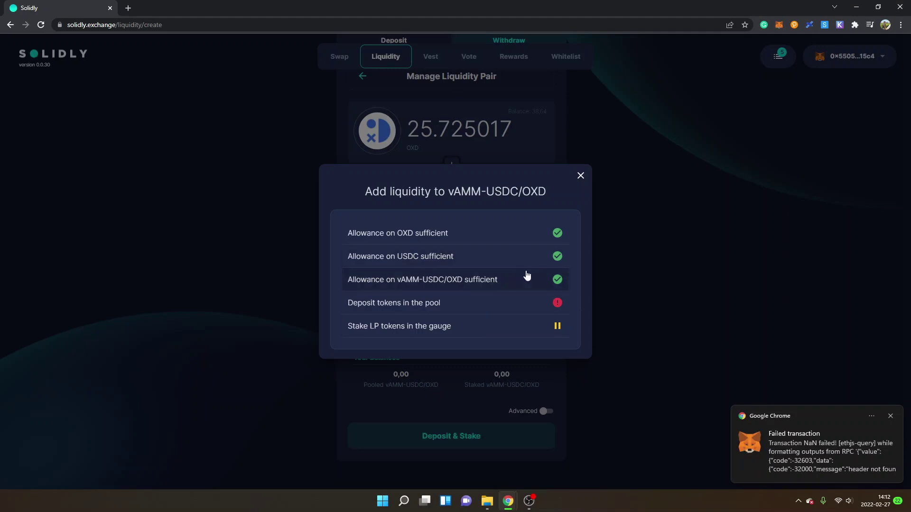
click(581, 176)
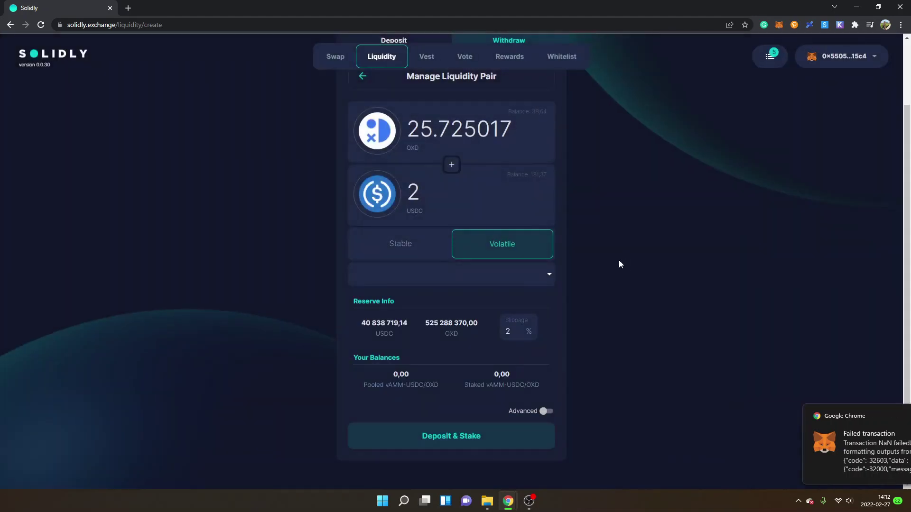
click(539, 412)
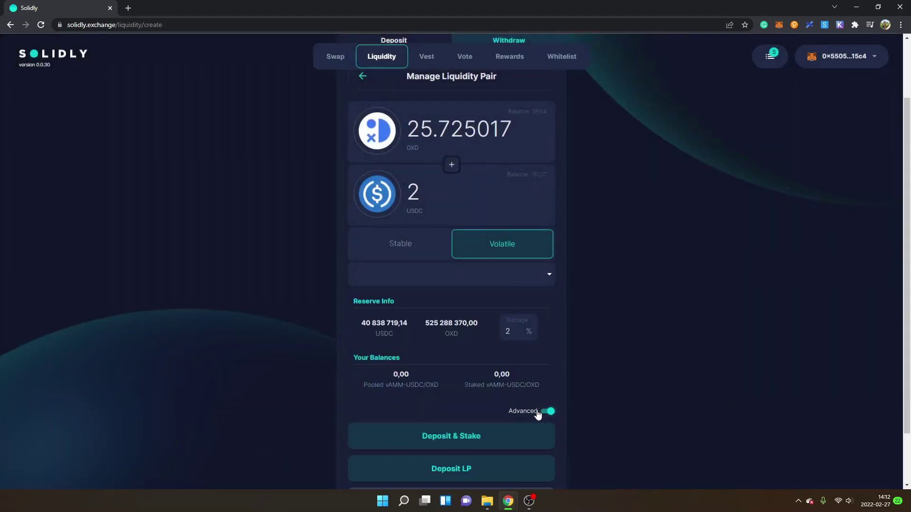
scroll(625, 352, down, 2)
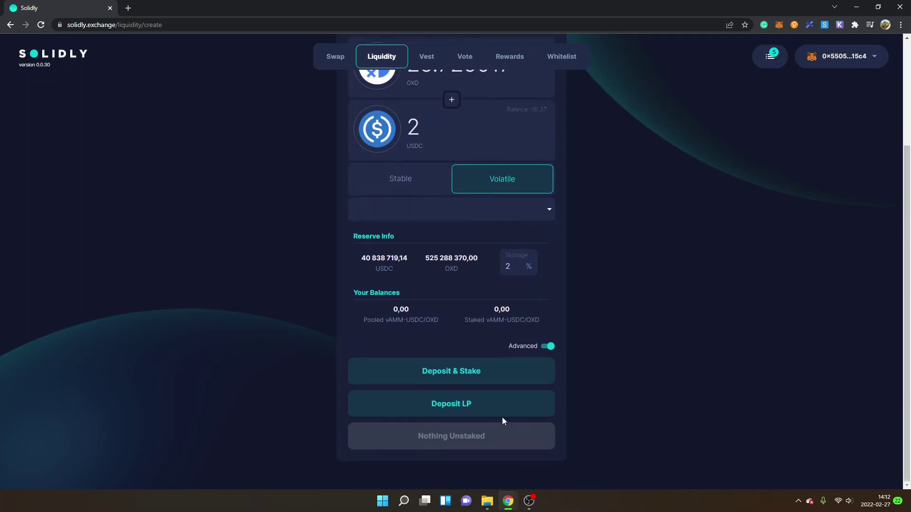
click(463, 406)
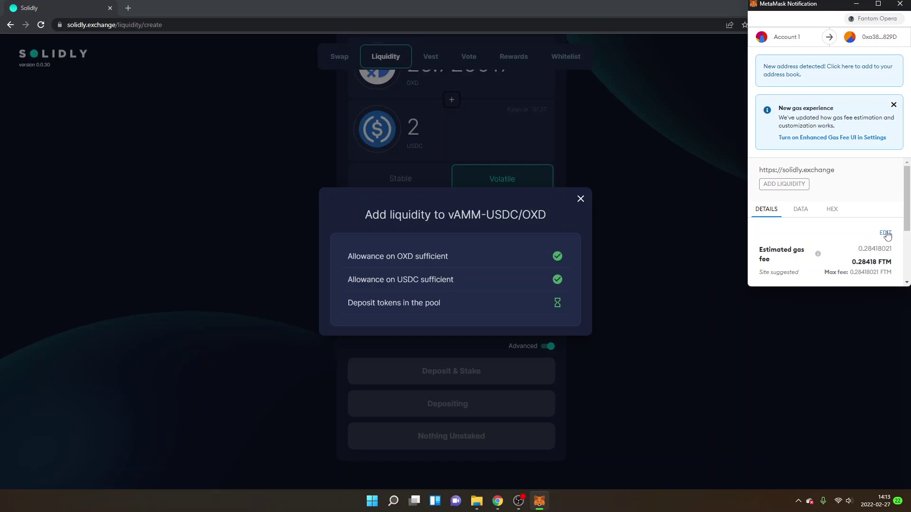
Step: Raise the MetaMask gas price to 2101 GWEI and confirm the vAMM-USDC/OXD deposit
scroll(885, 235, down, 1)
click(886, 188)
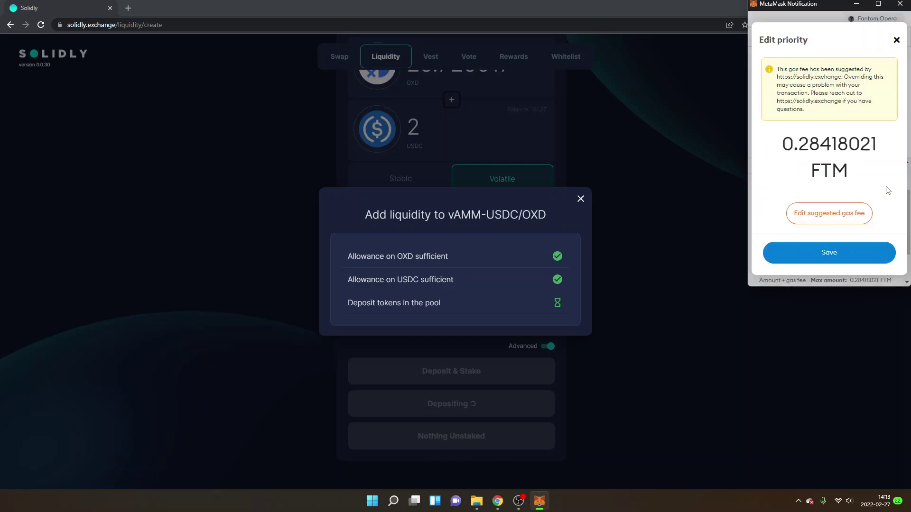
click(825, 217)
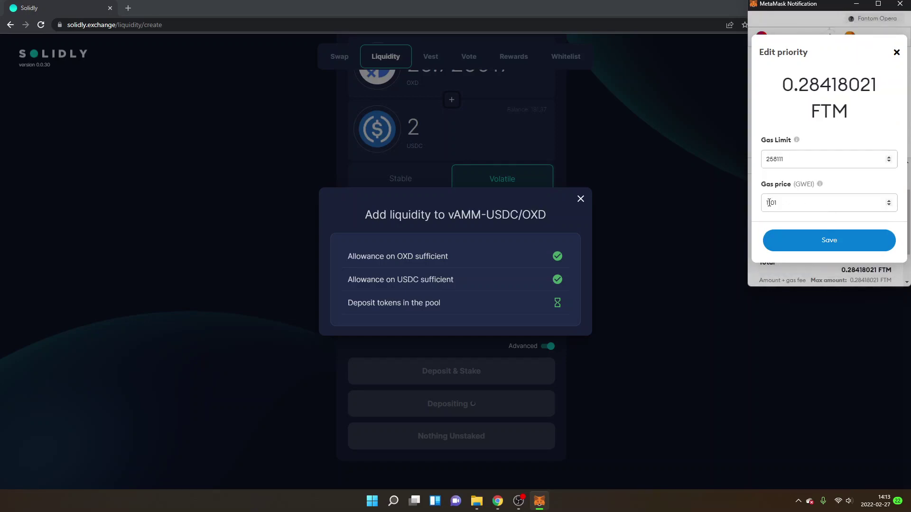
click(768, 203)
text(2)
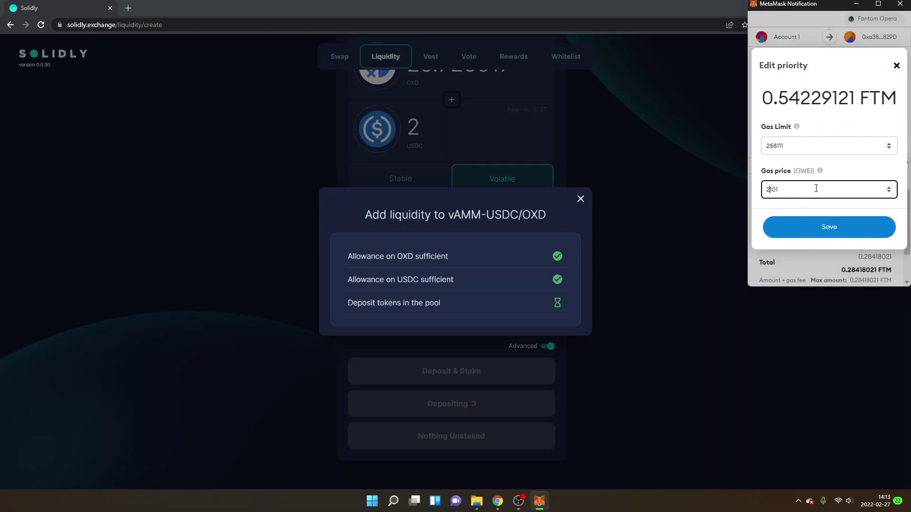
click(827, 234)
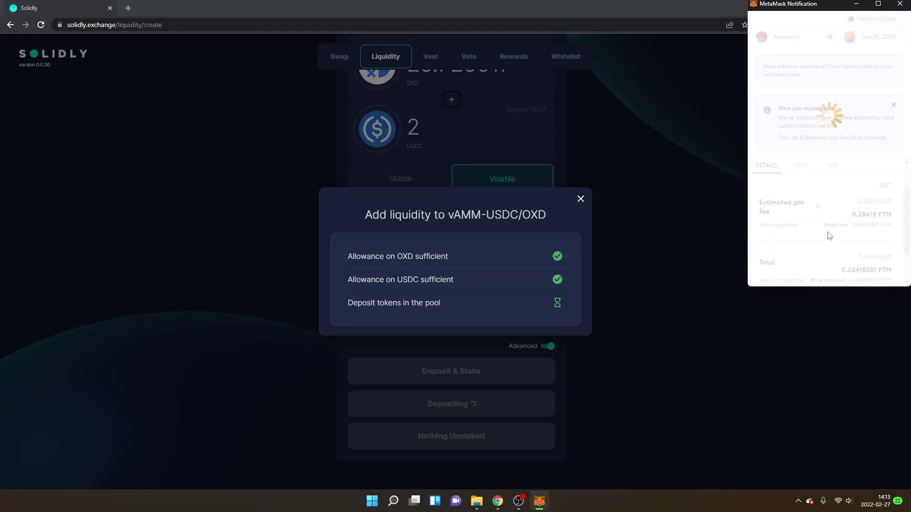
scroll(845, 233, down, 1)
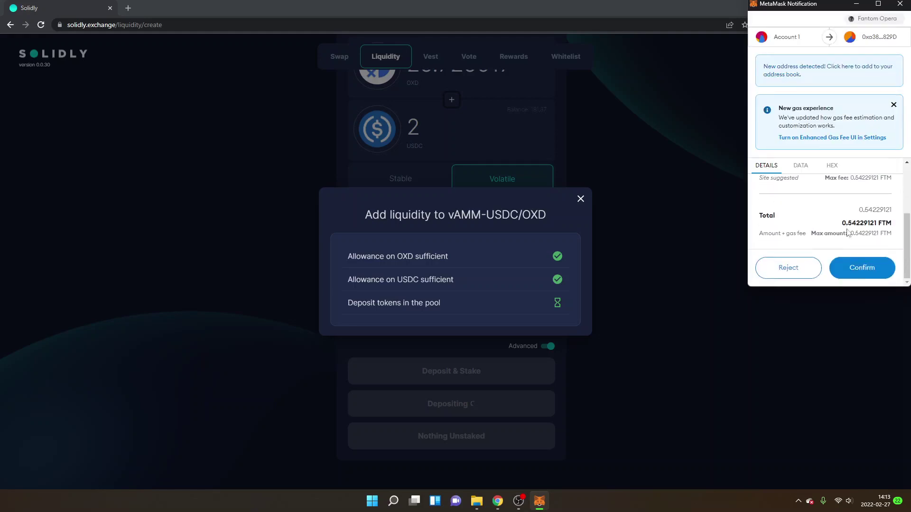
click(862, 268)
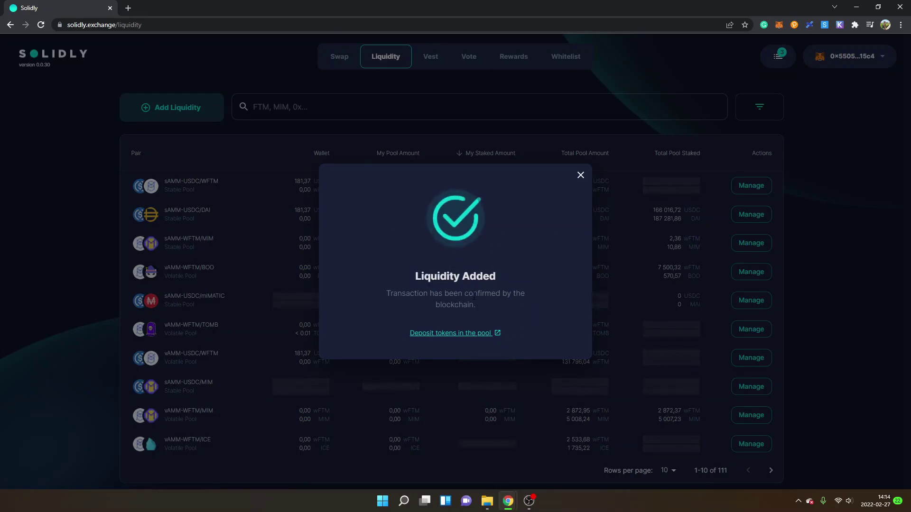
Step: Close the Liquidity Added dialog and filter the pool list to My Deposits, leaving only vAMM-USDC/OXD
click(581, 175)
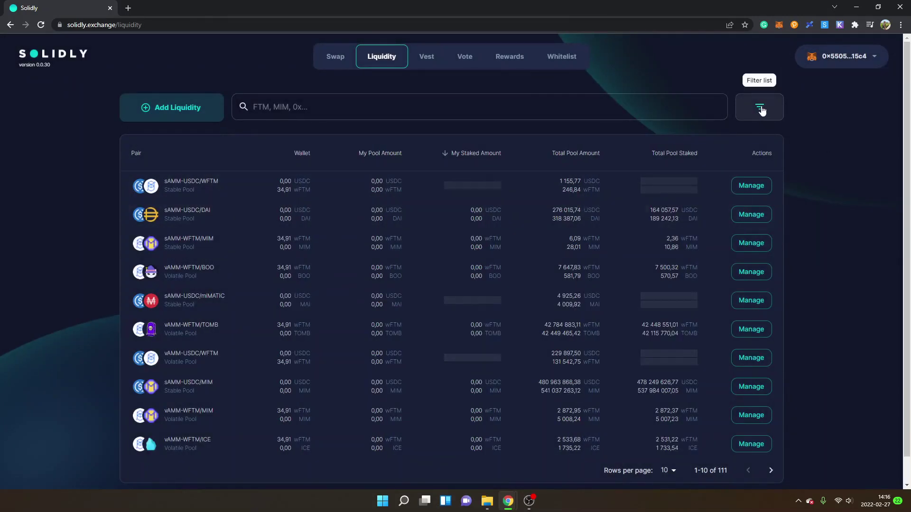
click(761, 110)
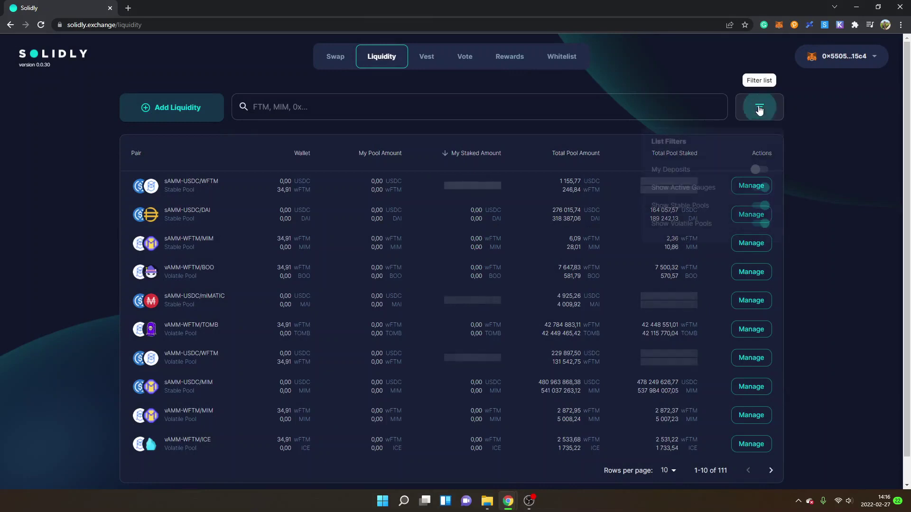
click(762, 171)
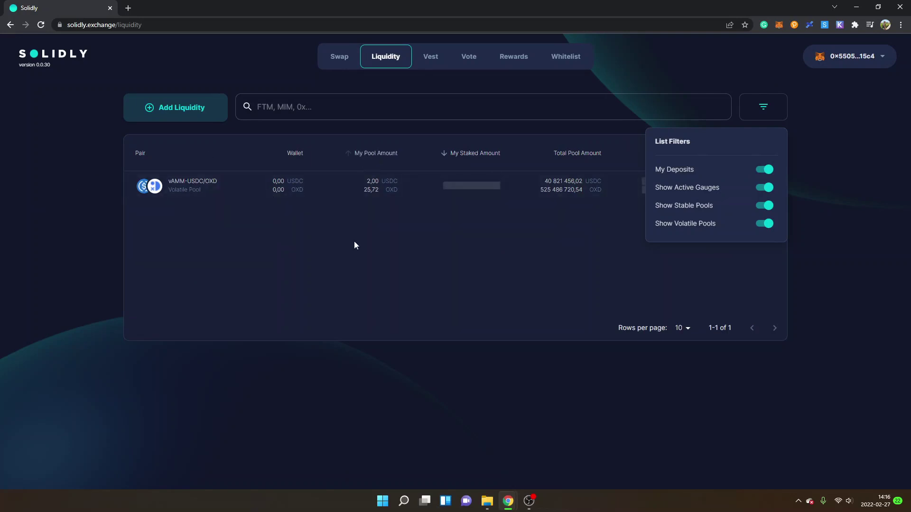
click(763, 116)
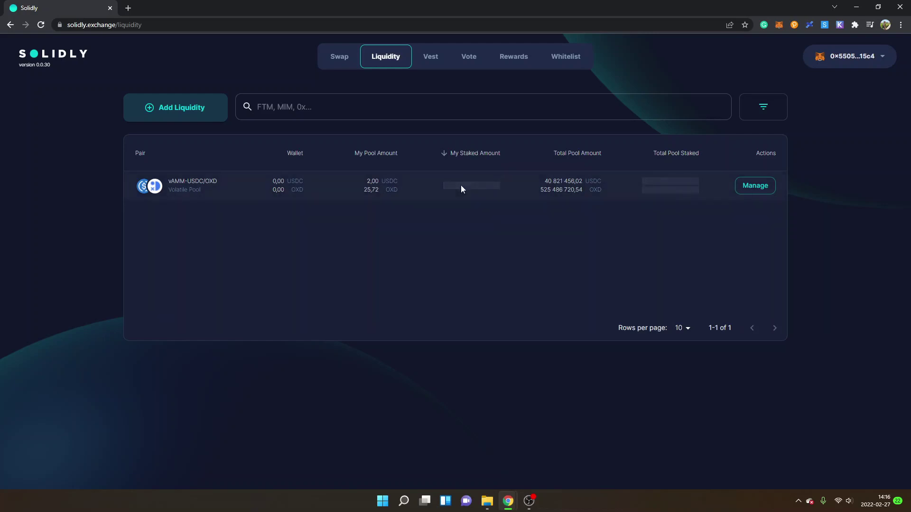
Step: Open Manage for vAMM-USDC/OXD and scroll through its pooled and staked balances
click(756, 195)
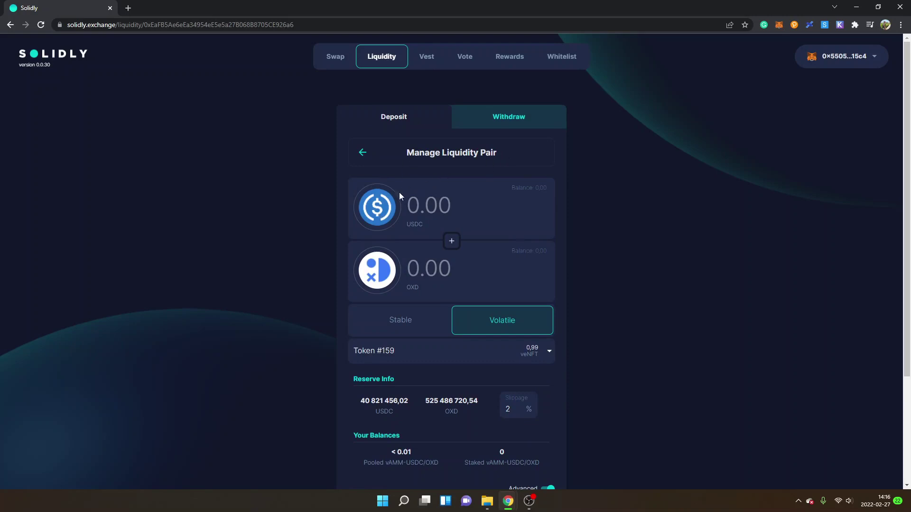
scroll(635, 259, down, 3)
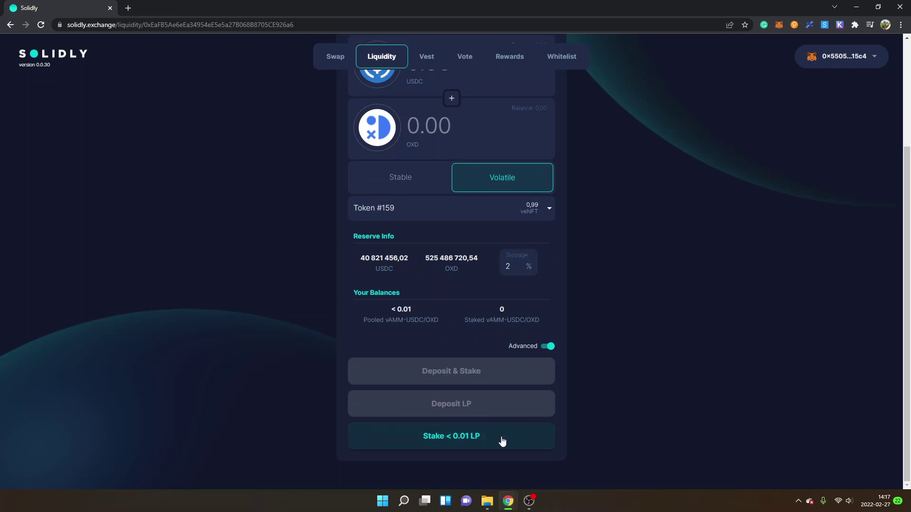
scroll(681, 335, up, 3)
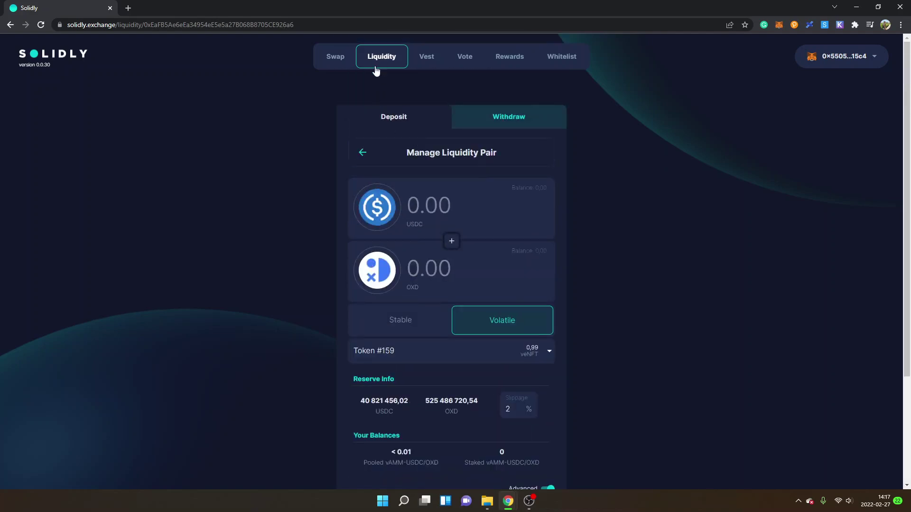
Step: Go to the Vote page, where vAMM-USDC/OXD shows 0 stake and 100% voting power used
click(463, 64)
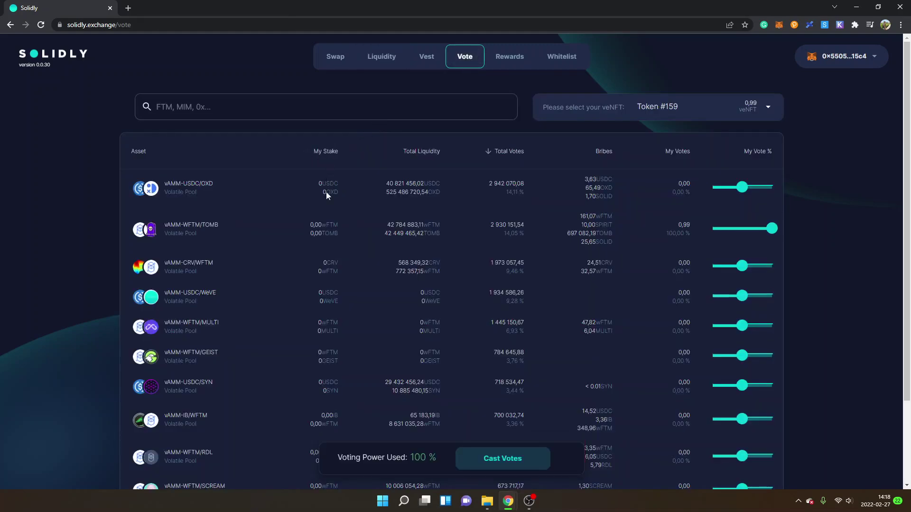
Step: Open the Rewards page and claim the fees earned in vAMM-USDC/OXD
click(509, 59)
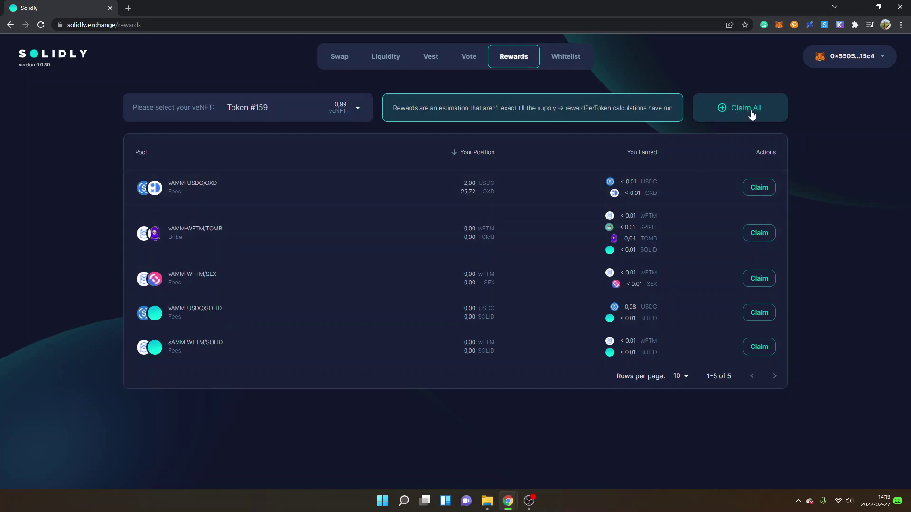
click(759, 187)
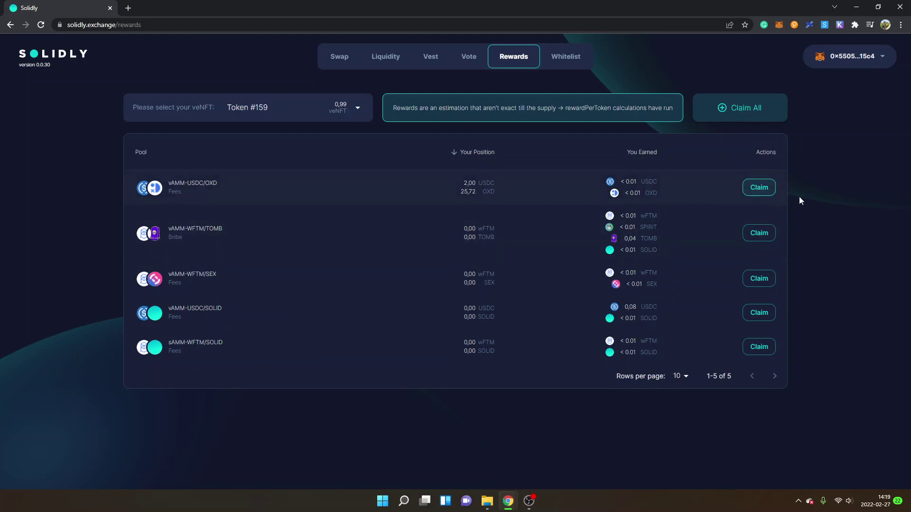